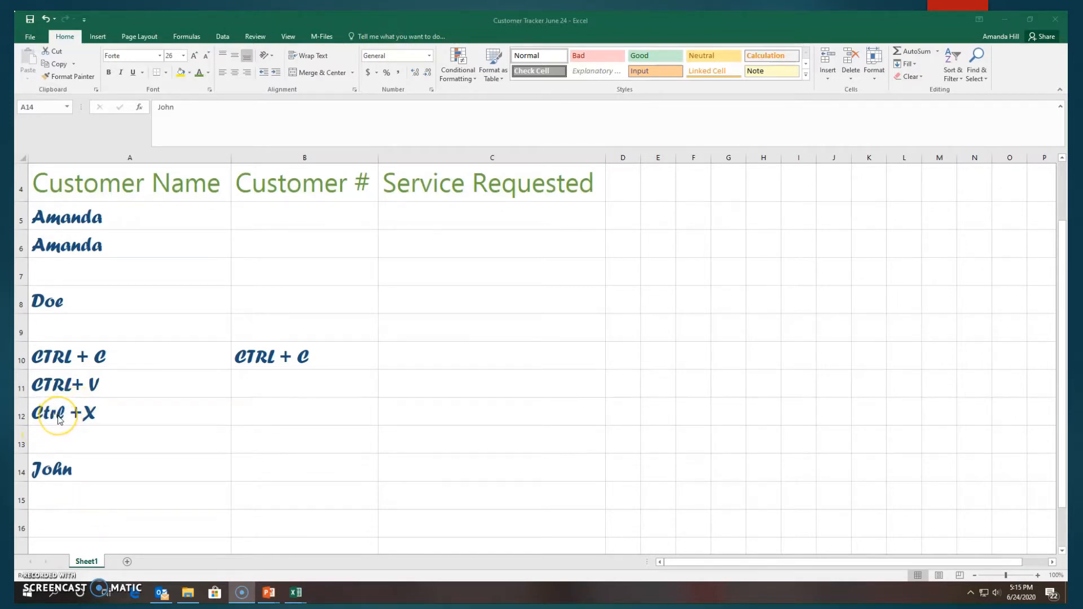
# Insert a blank cell at A12 in the Customer Name column, shifting the cells below down.
pyautogui.click(58, 416)
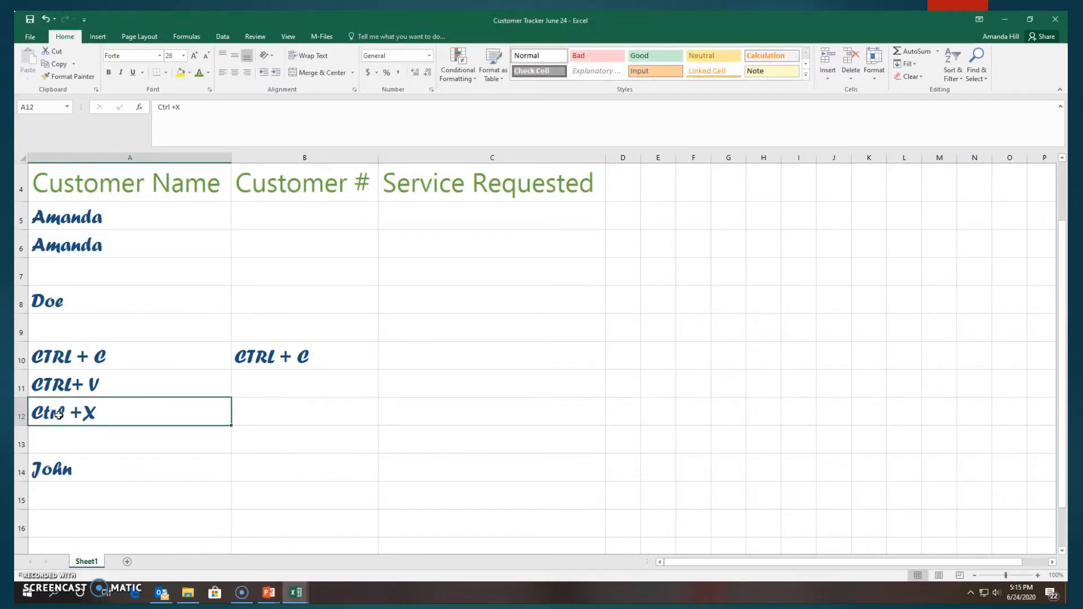
pyautogui.click(72, 38)
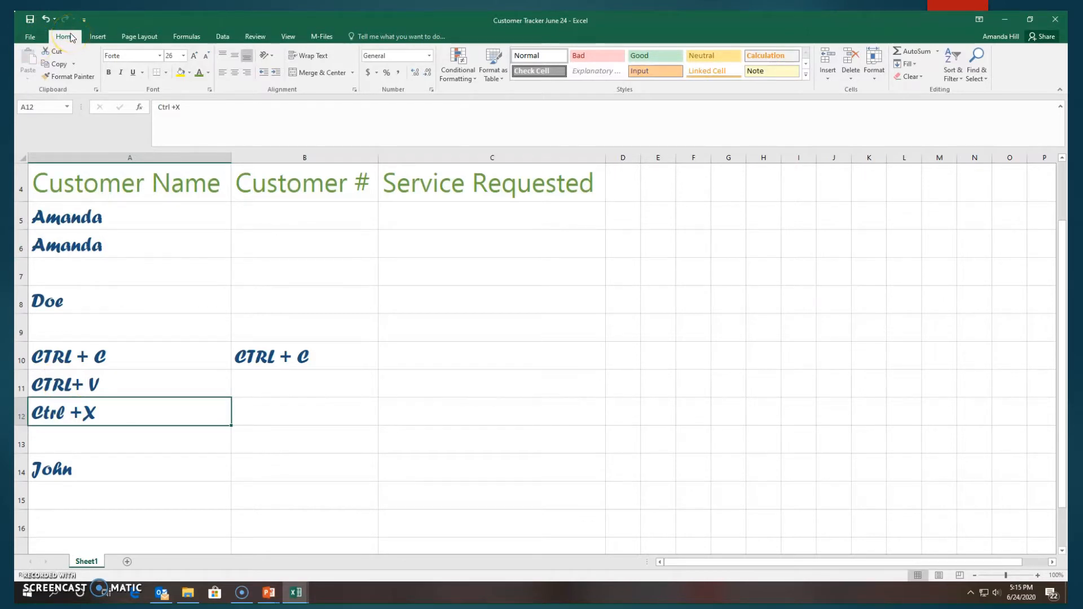
pyautogui.click(829, 80)
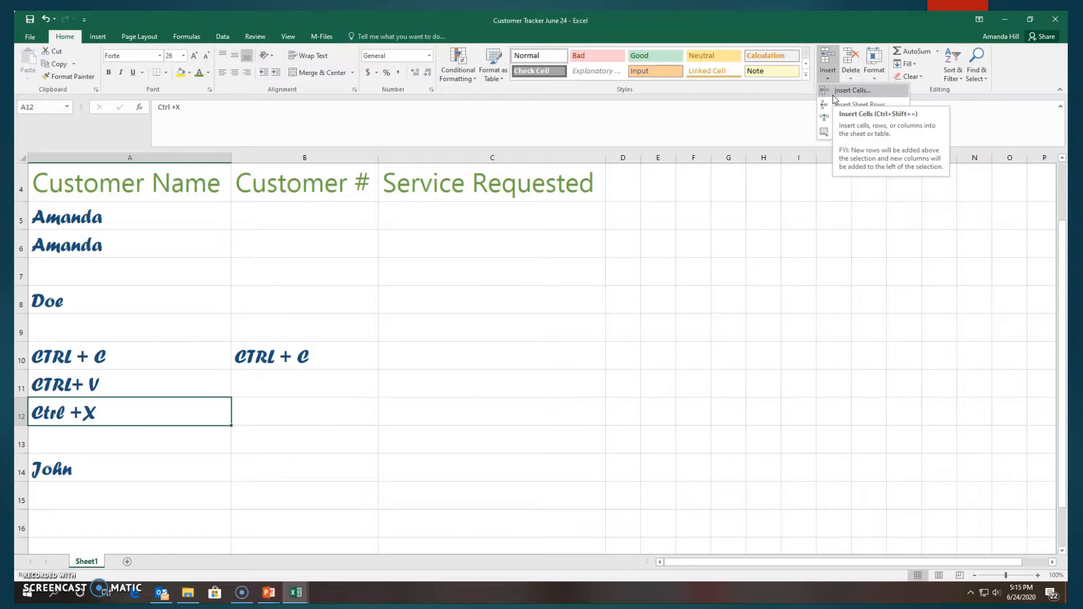
pyautogui.click(835, 92)
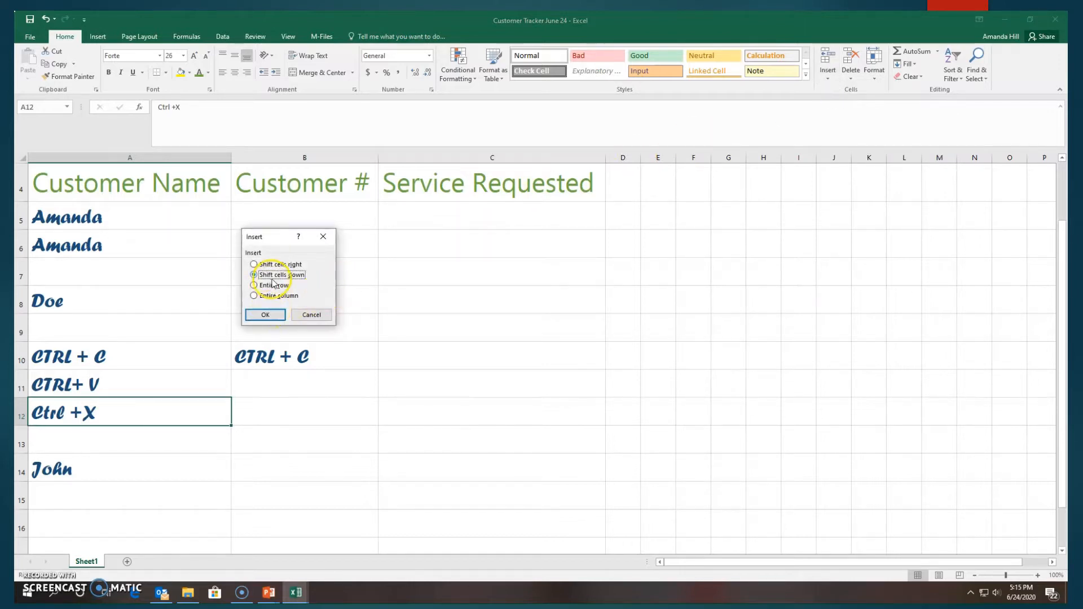
pyautogui.click(264, 315)
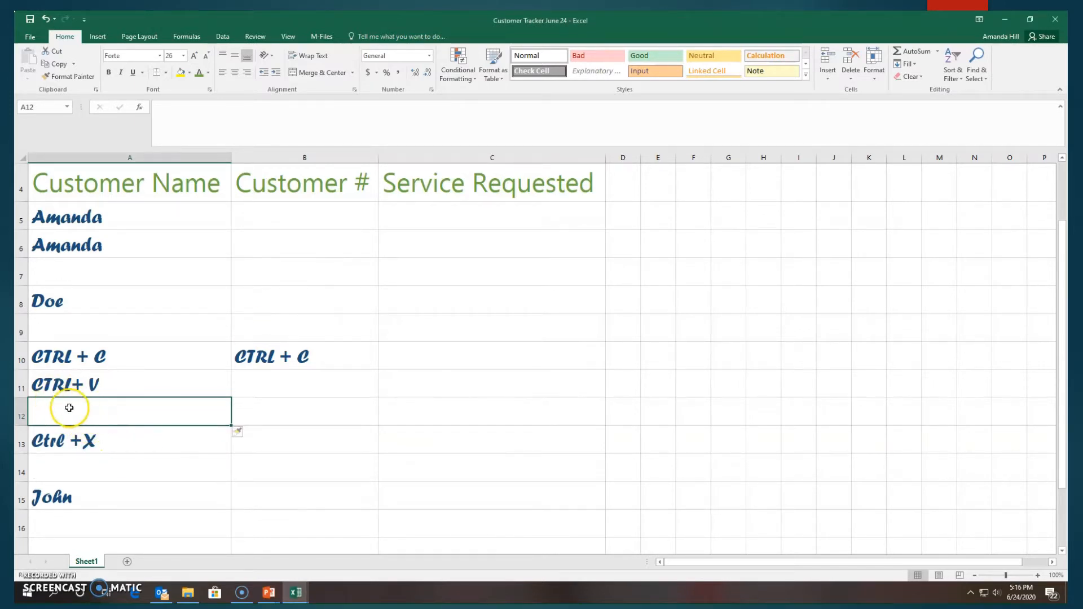
# Insert a blank cell at A6, shifting the existing Customer Name entries down.
pyautogui.click(67, 246)
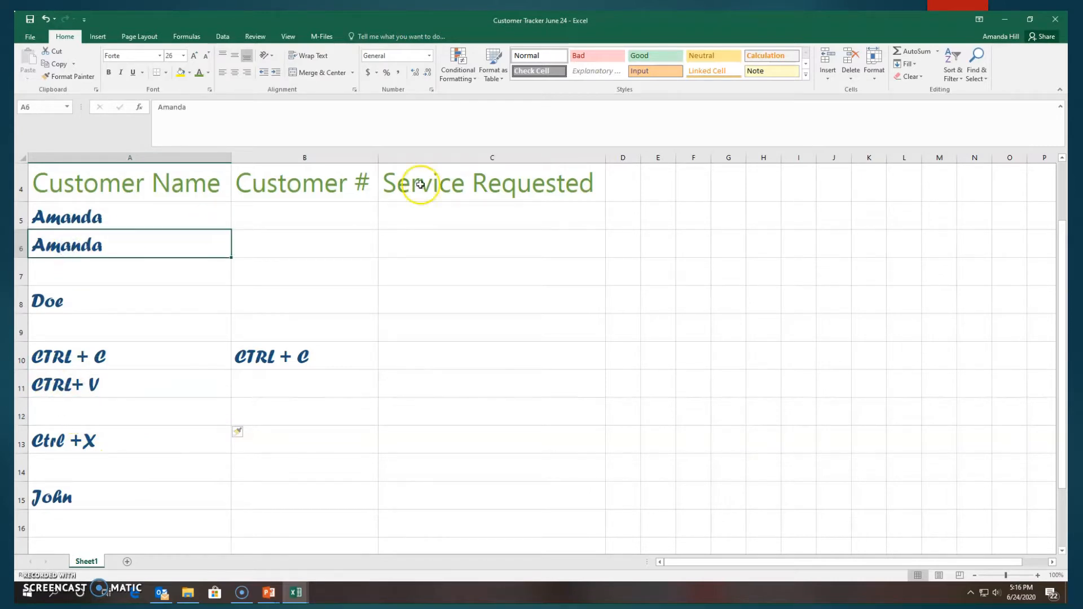
pyautogui.click(832, 77)
pyautogui.click(839, 91)
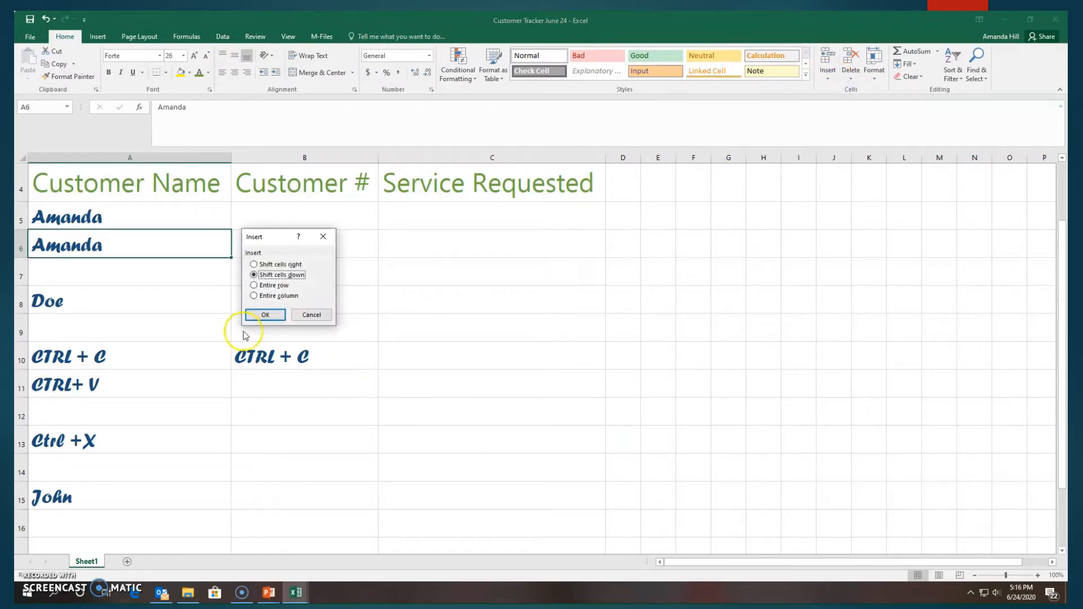
pyautogui.click(265, 316)
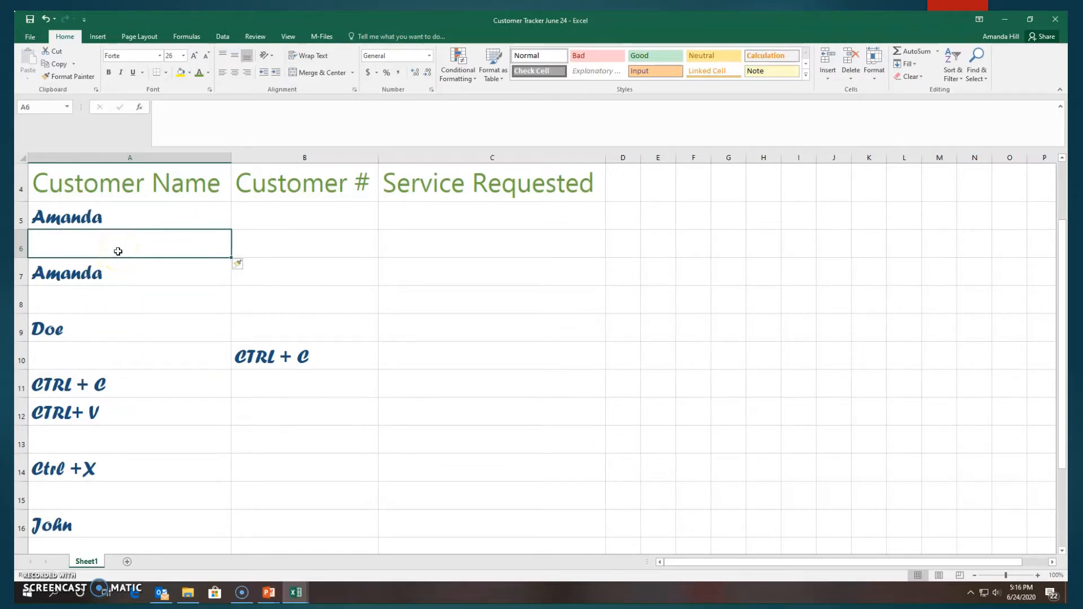
# Delete the blank cell A6 and shift the cells below it up.
pyautogui.click(857, 83)
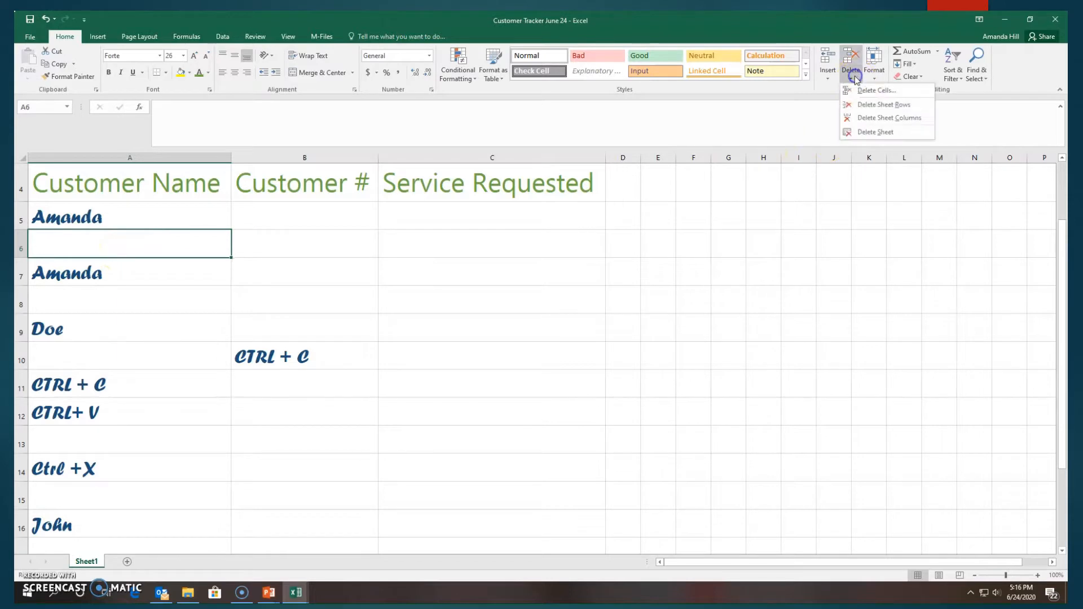
pyautogui.click(855, 92)
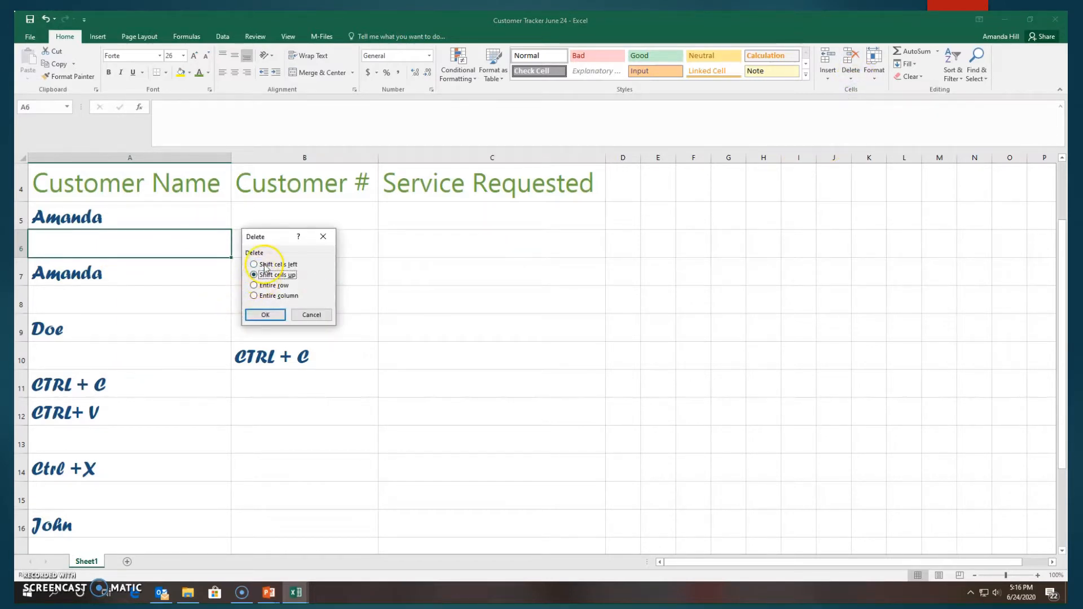
pyautogui.click(265, 315)
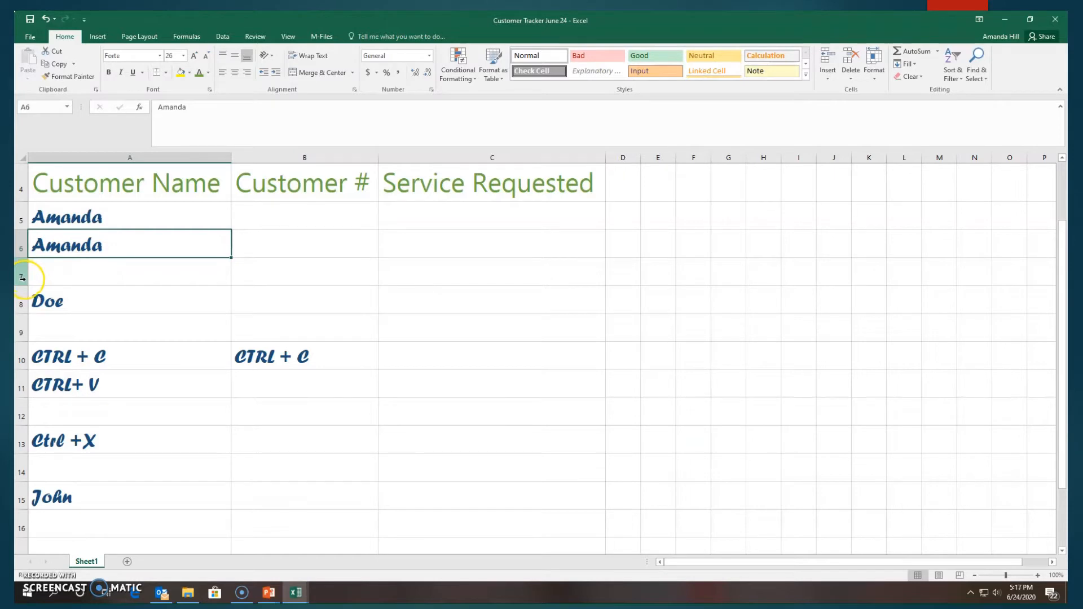
# Insert a blank sheet row above row 6.
pyautogui.click(22, 250)
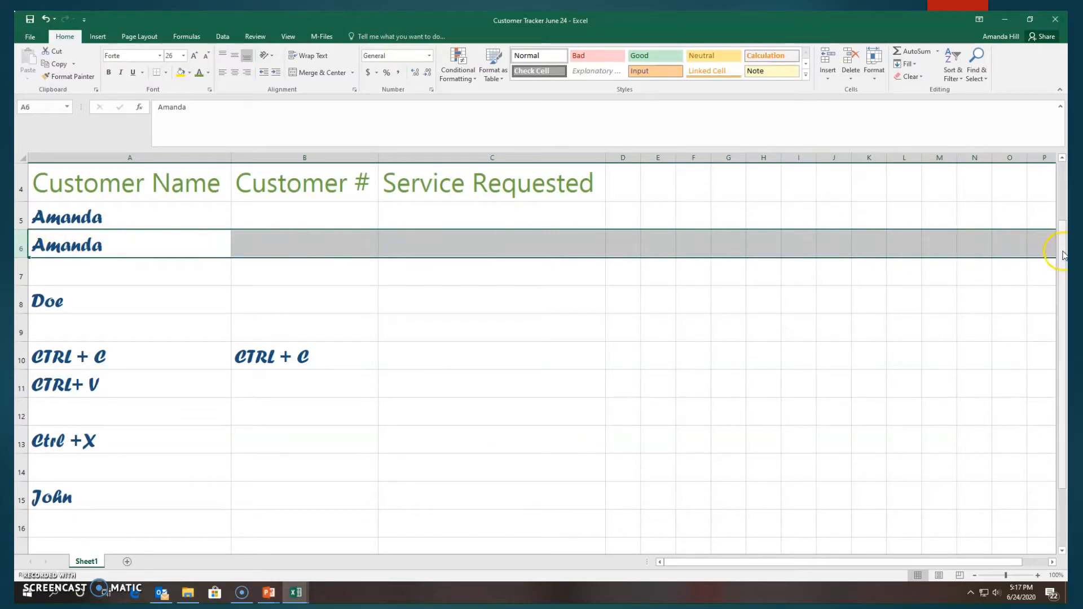
pyautogui.click(827, 77)
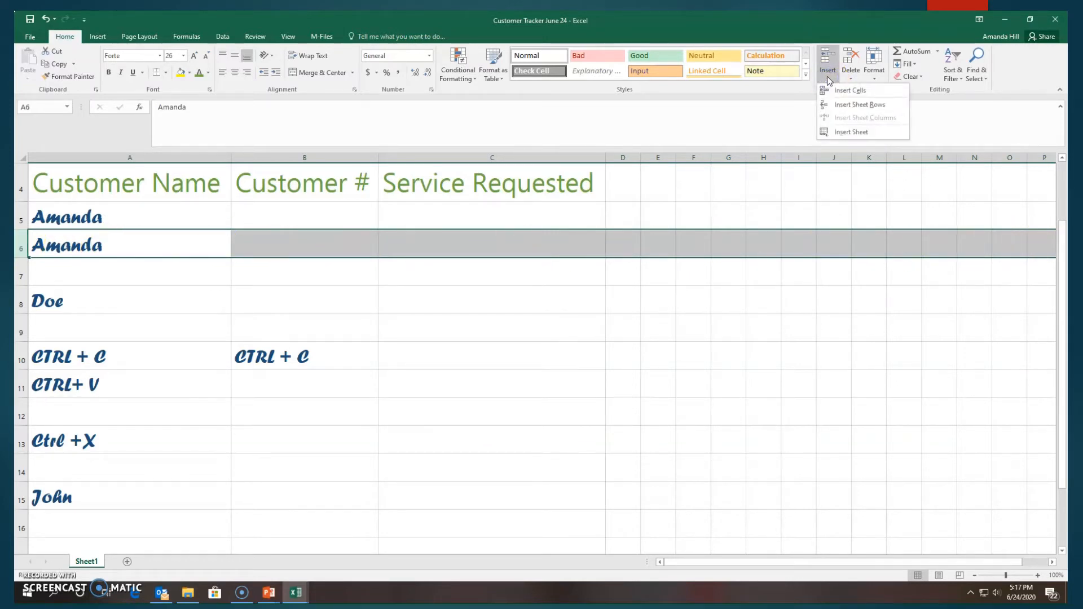
pyautogui.click(843, 105)
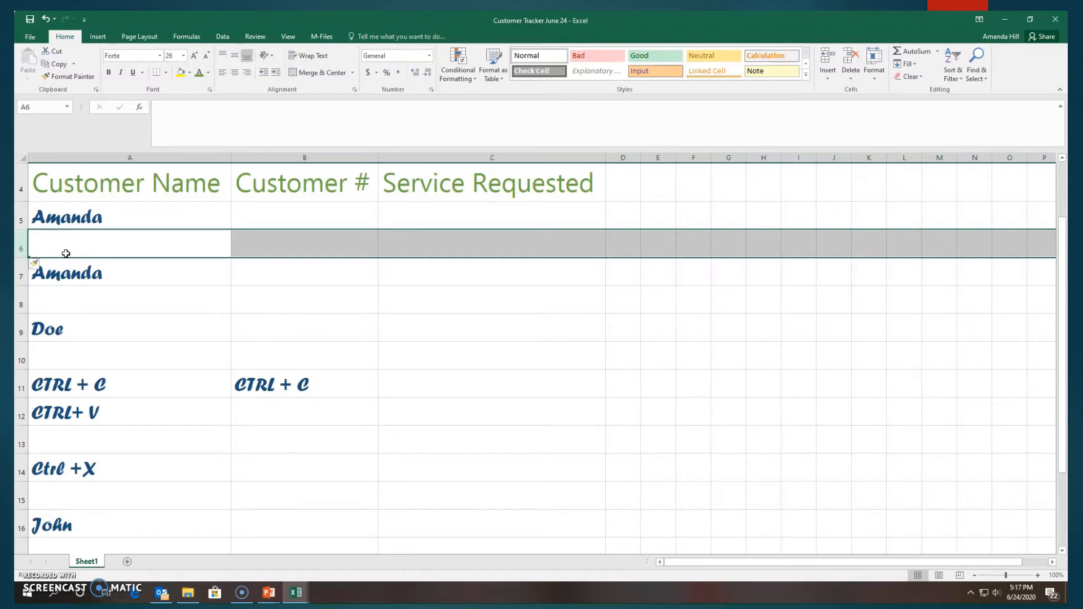
# Insert a blank row above row 12, between the "CTRL + C" and "CTRL+ V" entries.
pyautogui.click(24, 415)
pyautogui.click(828, 59)
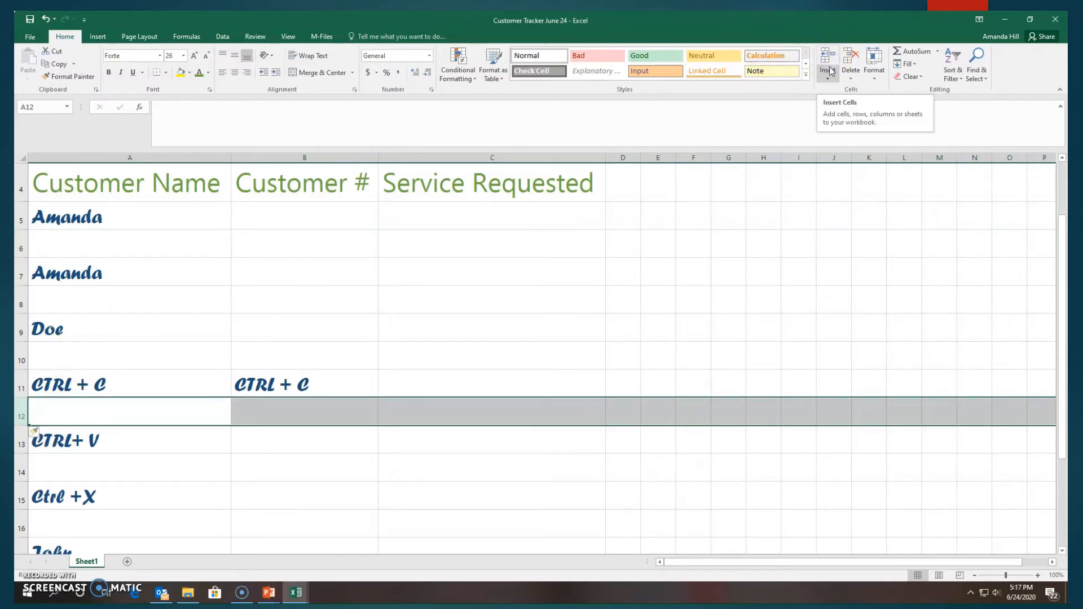
pyautogui.click(827, 61)
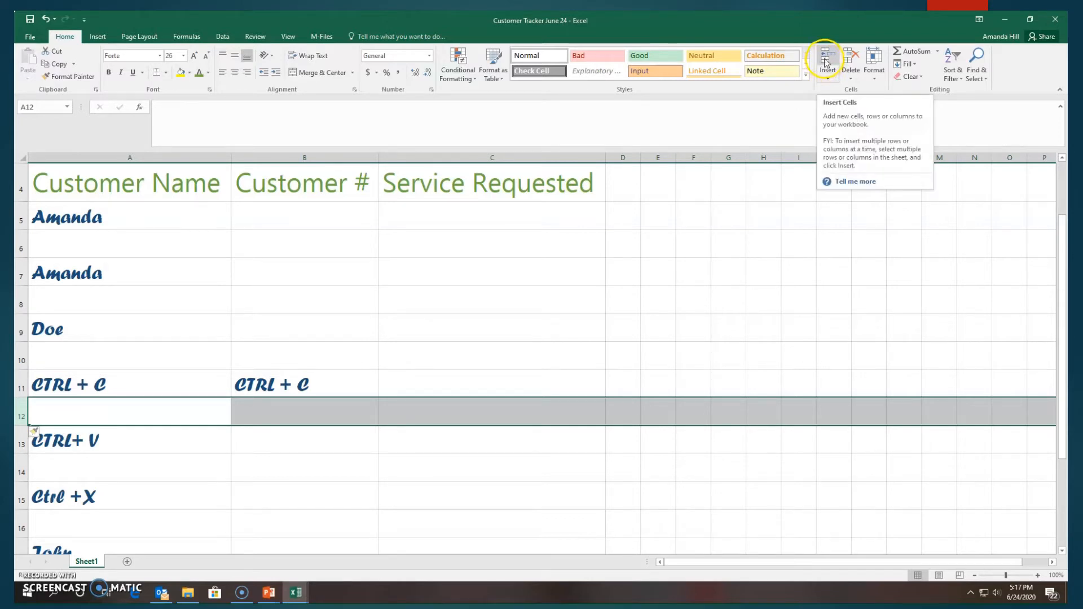
pyautogui.click(827, 73)
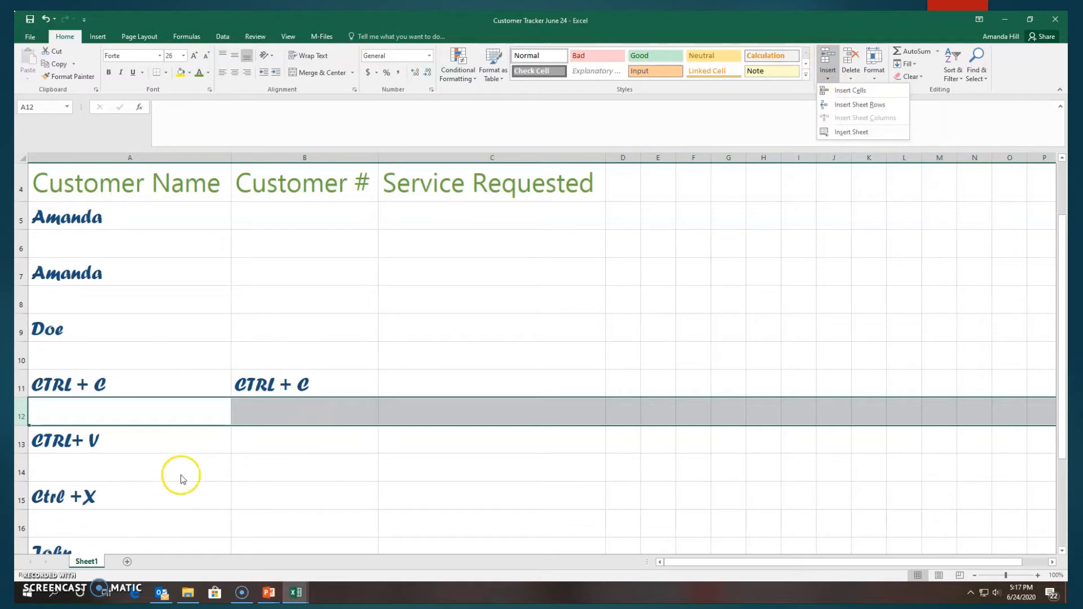
pyautogui.click(197, 433)
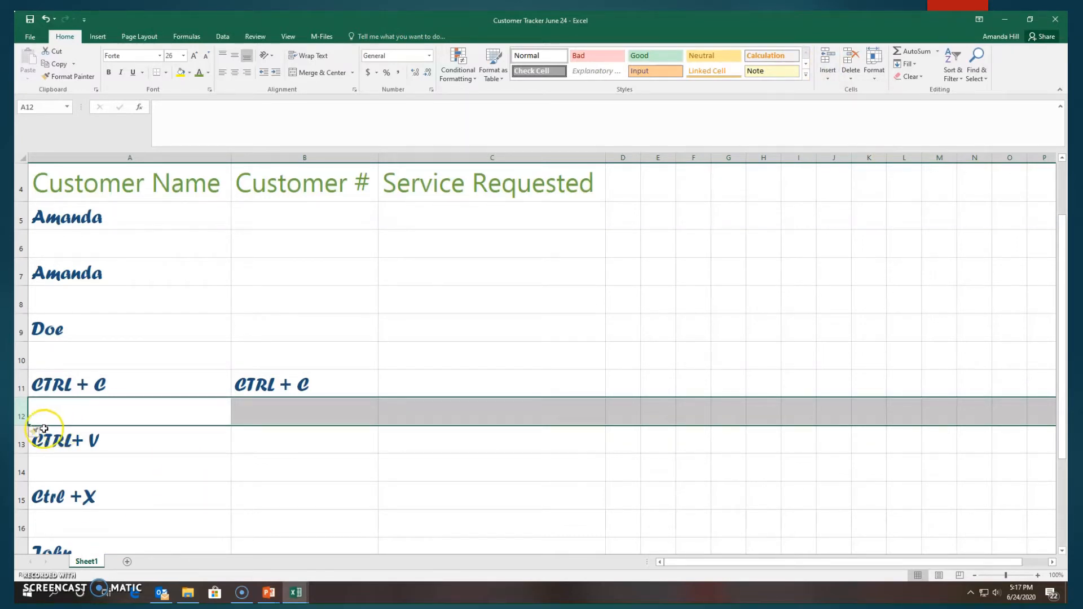
# Delete the blank sheet row 12.
pyautogui.click(851, 72)
pyautogui.click(860, 111)
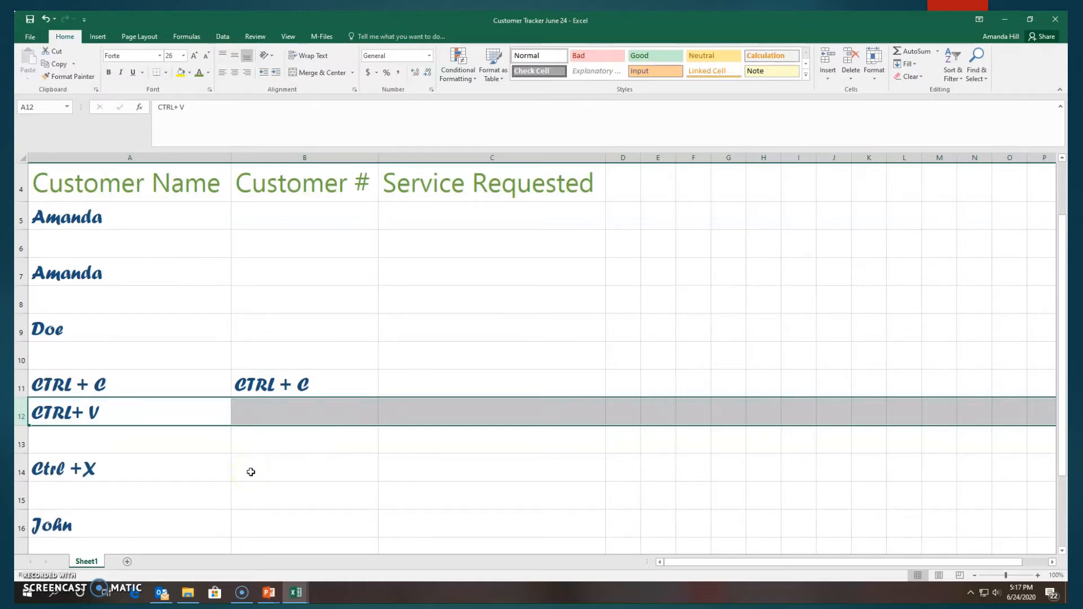
# Insert a blank sheet column between the Customer Name and Customer # columns.
pyautogui.click(294, 158)
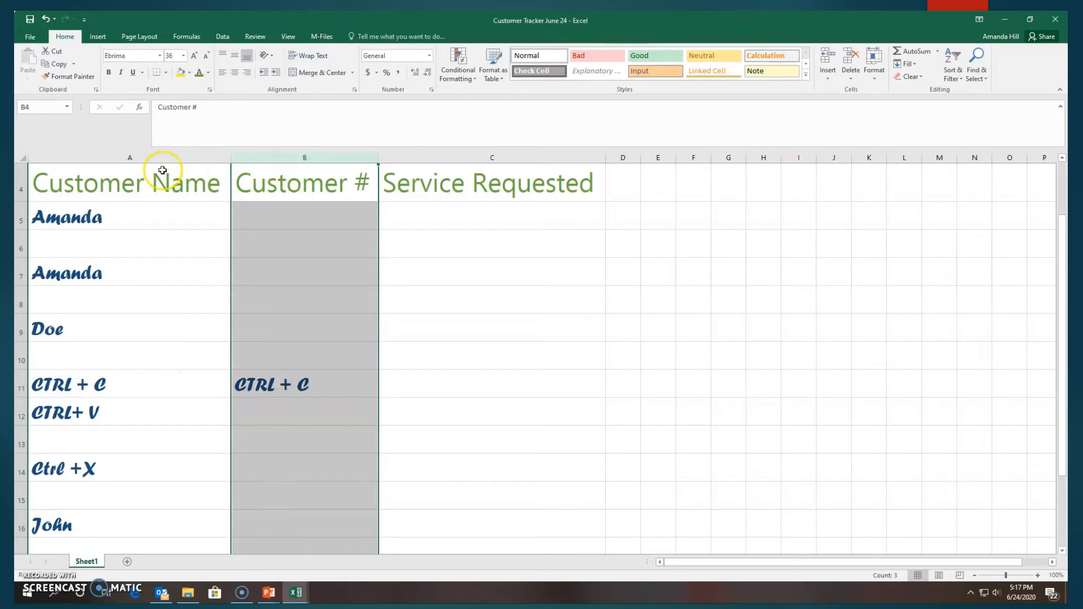
pyautogui.click(164, 158)
pyautogui.click(294, 158)
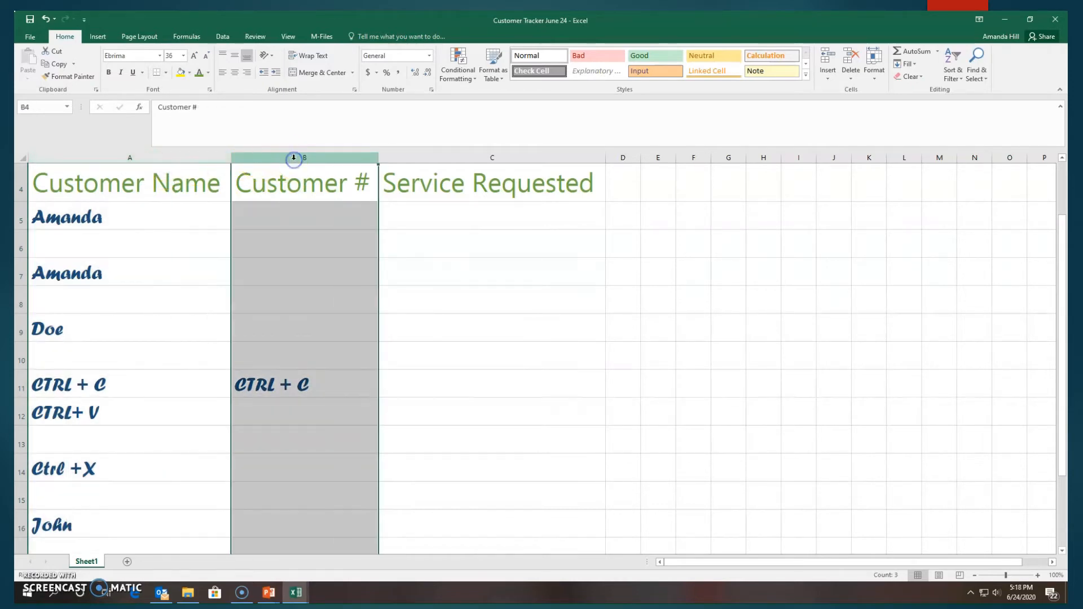
pyautogui.click(436, 158)
pyautogui.click(333, 157)
pyautogui.click(245, 158)
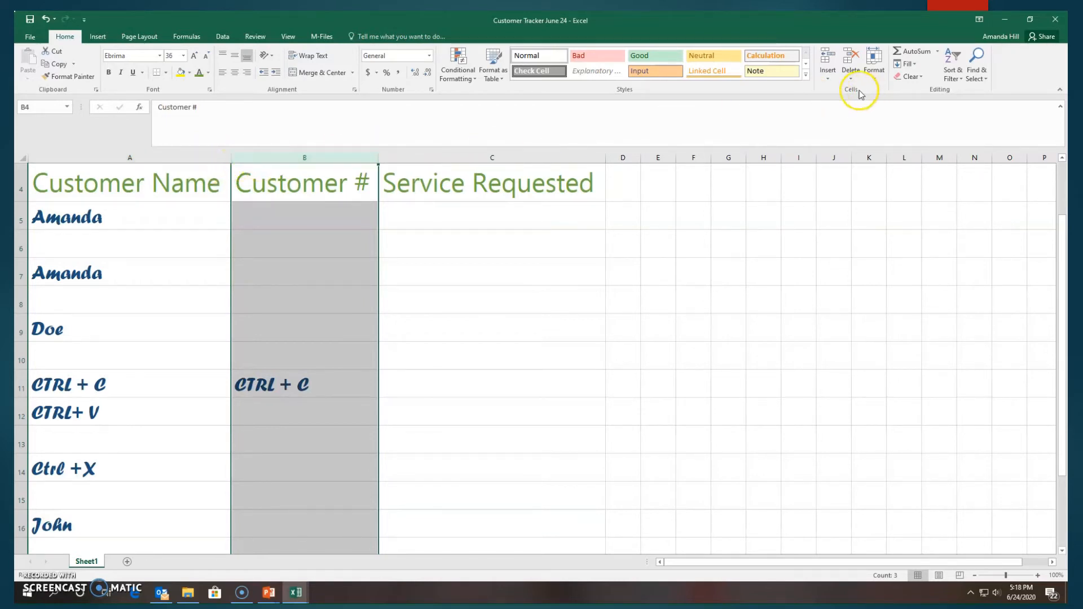
pyautogui.click(828, 74)
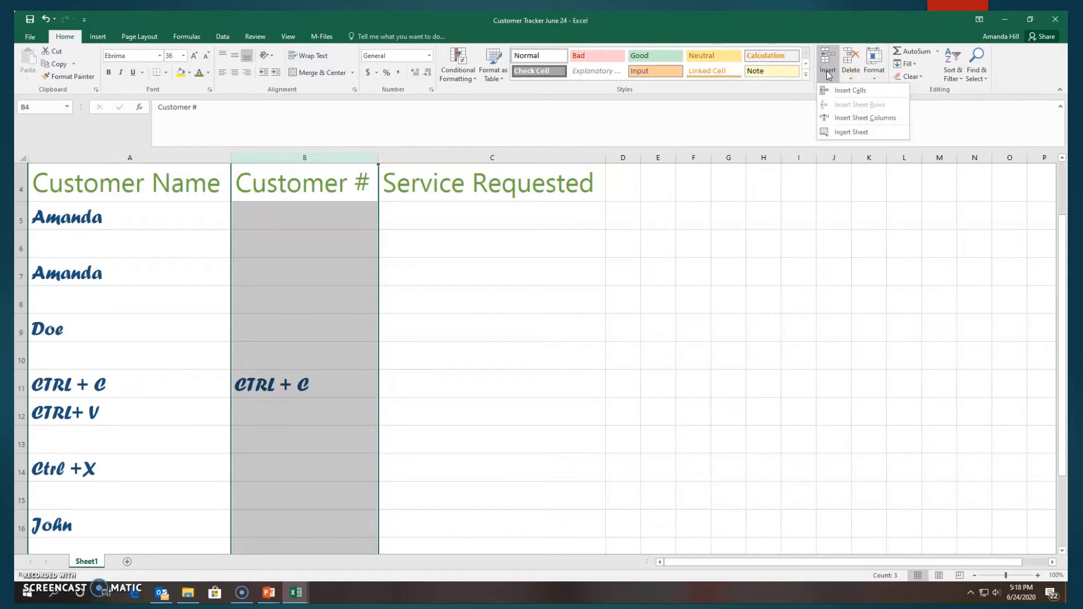
pyautogui.click(842, 118)
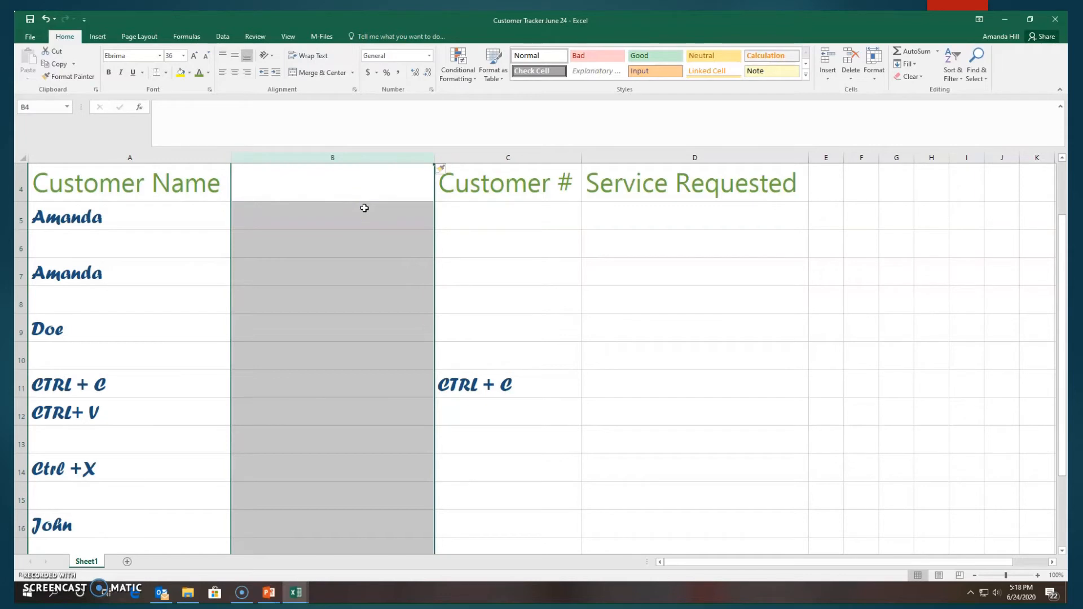
# Delete the blank sheet column B before the Customer # column.
pyautogui.click(855, 81)
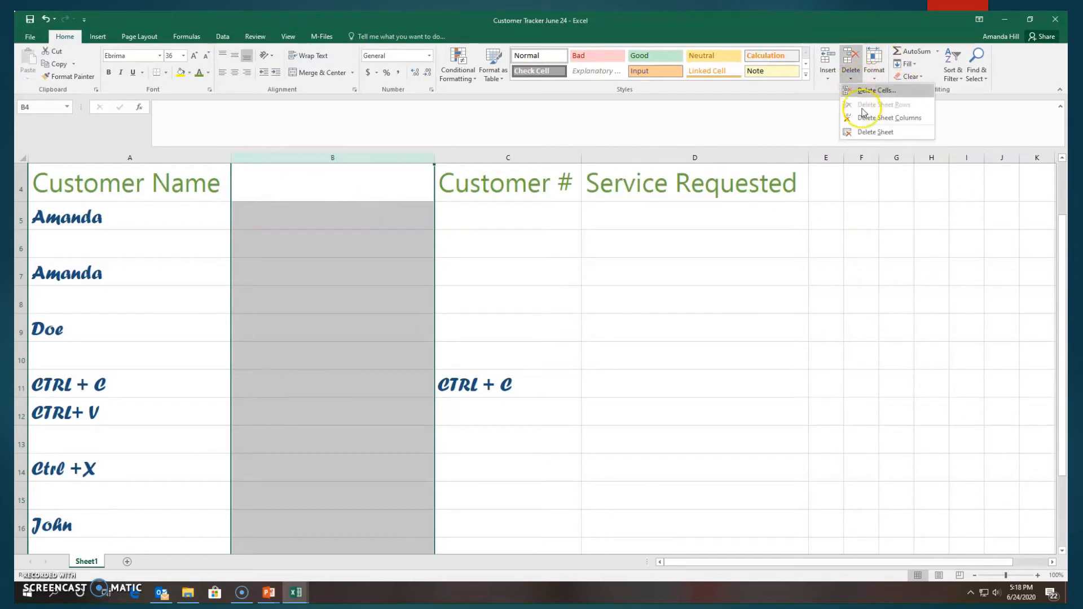
pyautogui.click(871, 118)
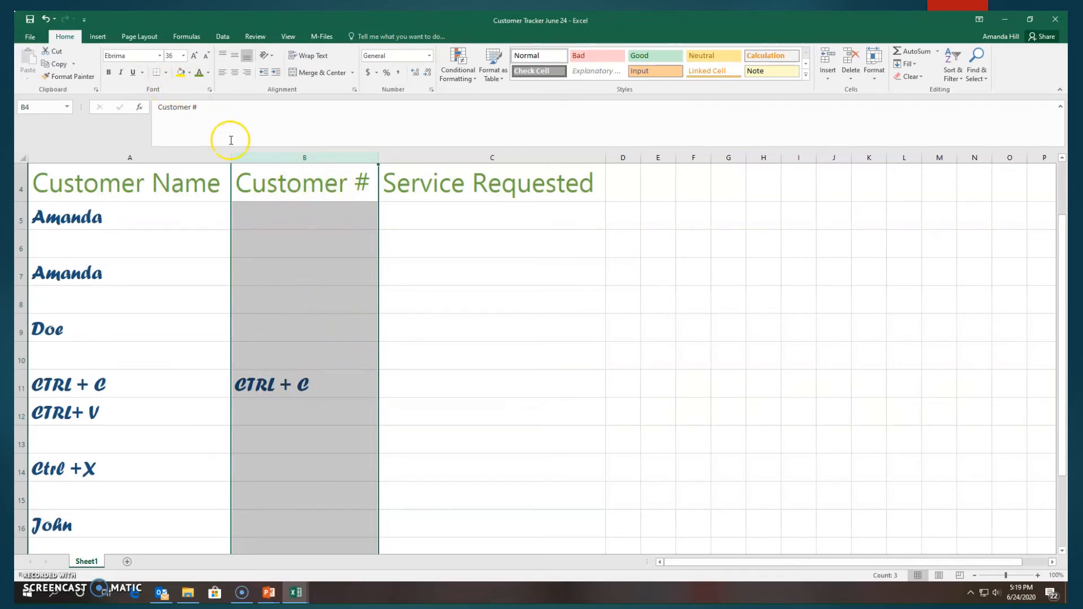
# Hide the Customer # column (B) and restore it from the boundary between the A and C column headings.
pyautogui.rightClick(265, 162)
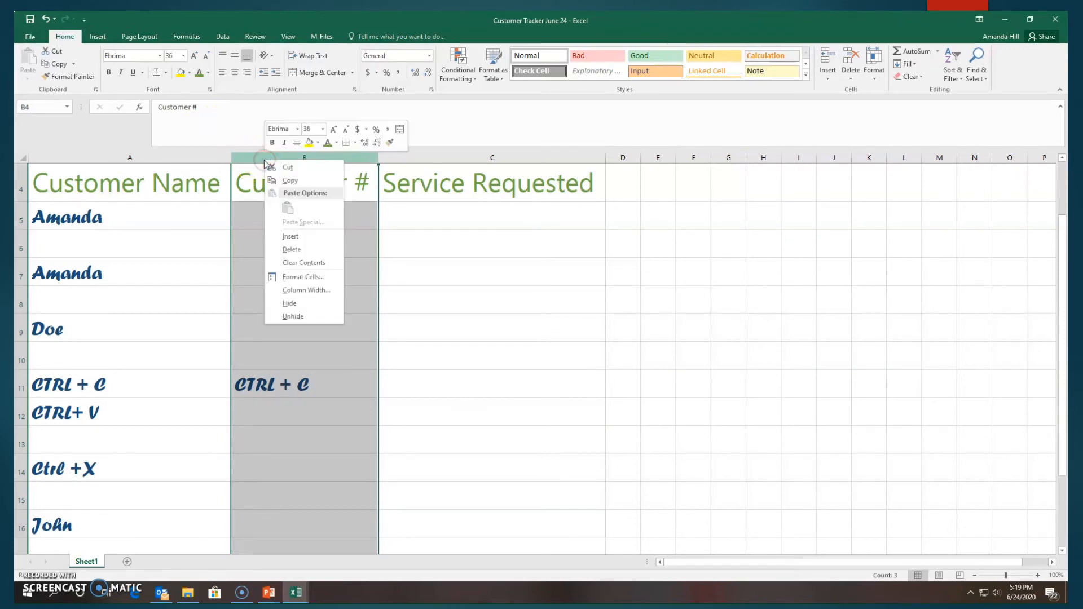
pyautogui.click(291, 304)
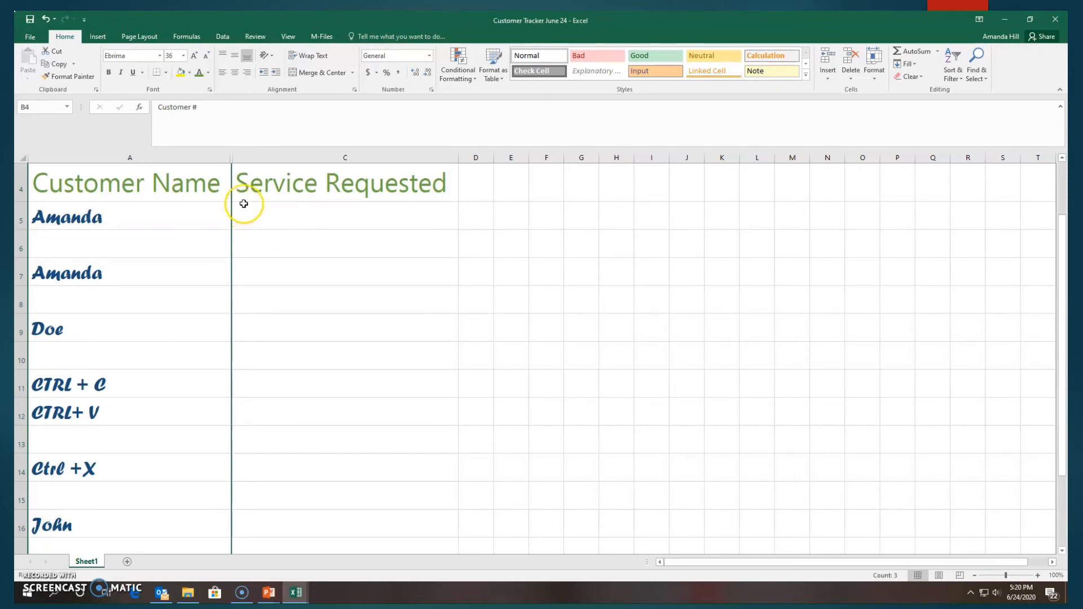
pyautogui.click(226, 151)
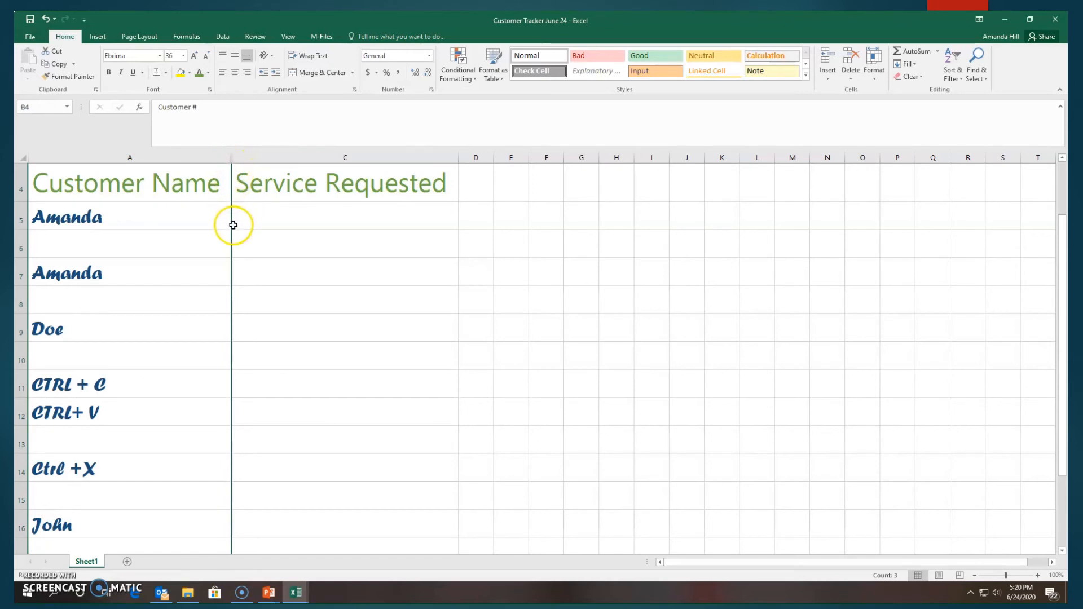
pyautogui.doubleClick(231, 157)
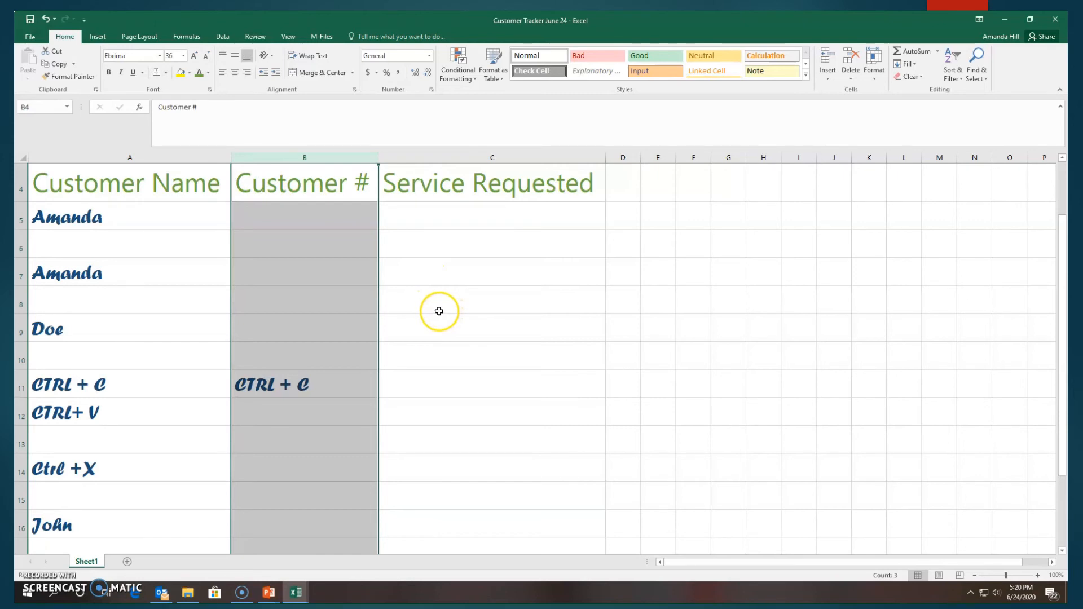
# Hide the Customer # column again.
pyautogui.rightClick(308, 163)
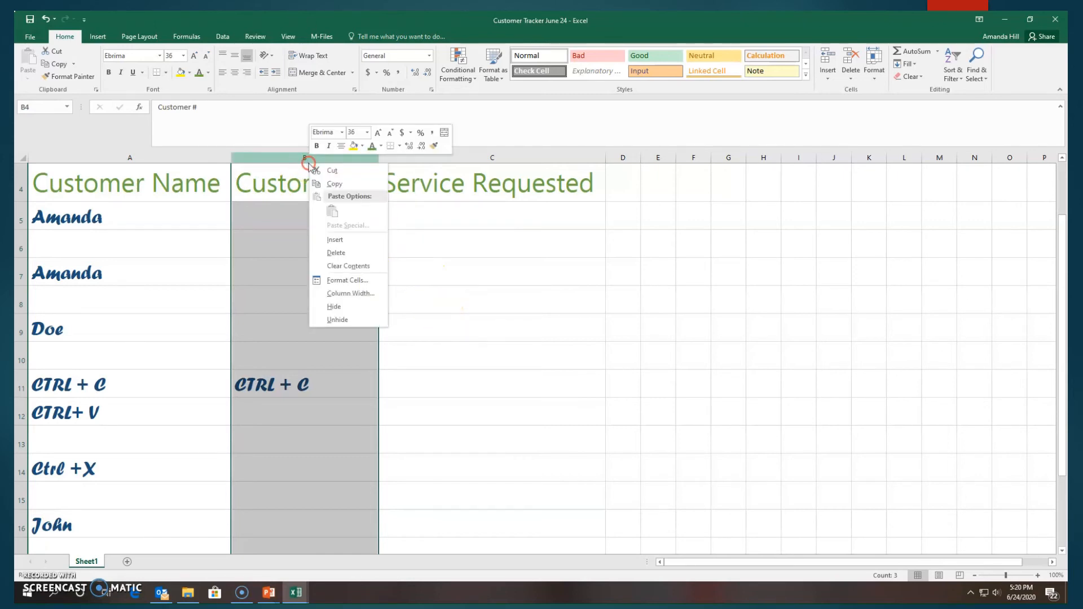
pyautogui.click(365, 308)
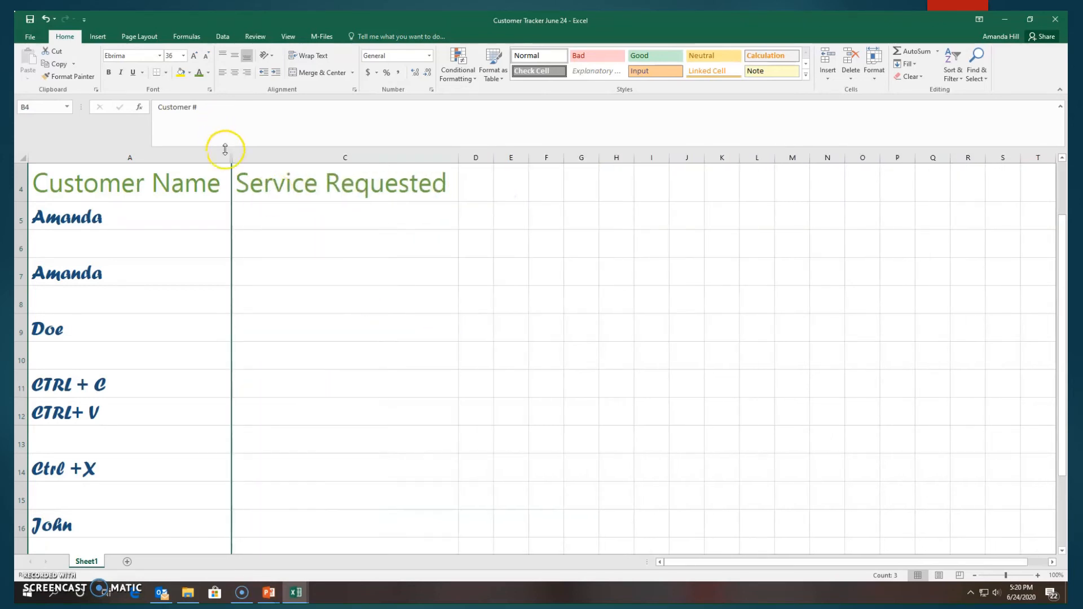
# Try to unhide the Customer # column with only column A selected.
pyautogui.rightClick(231, 159)
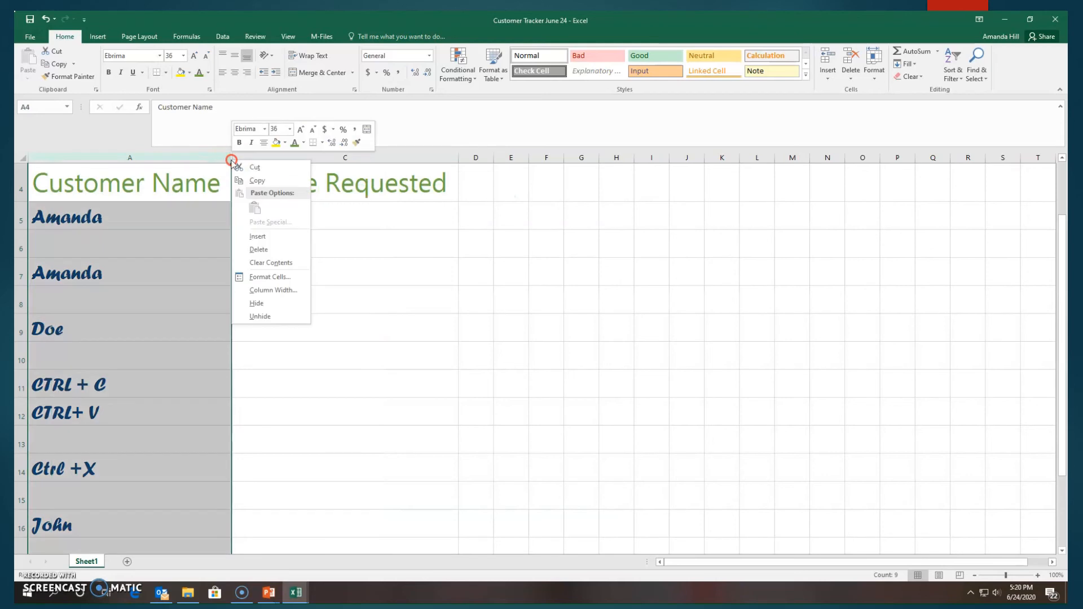
pyautogui.click(285, 316)
pyautogui.click(238, 176)
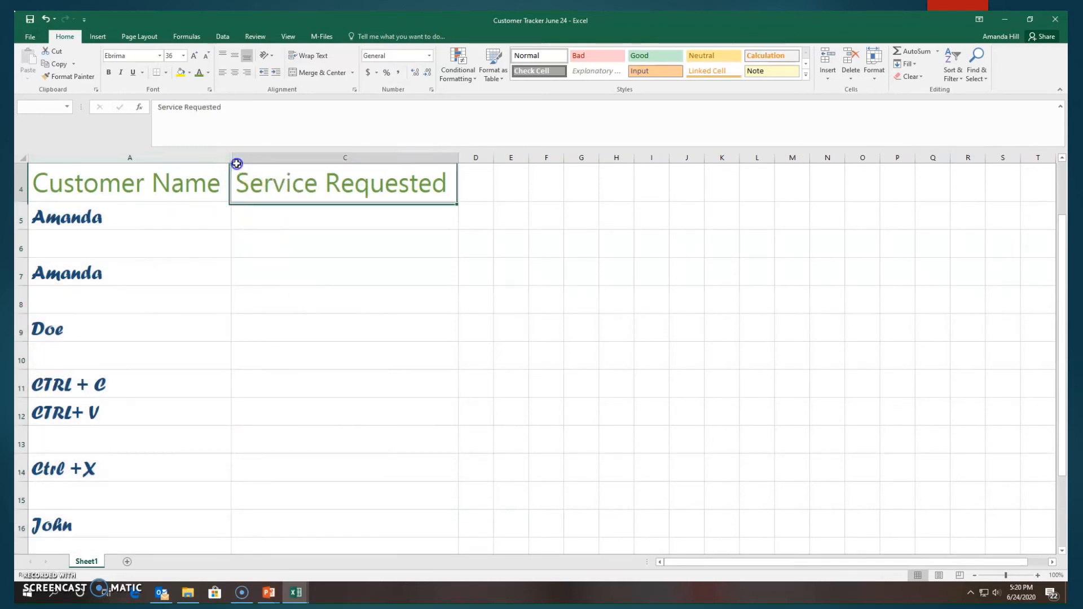
pyautogui.moveTo(232, 158); pyautogui.dragTo(231, 159)
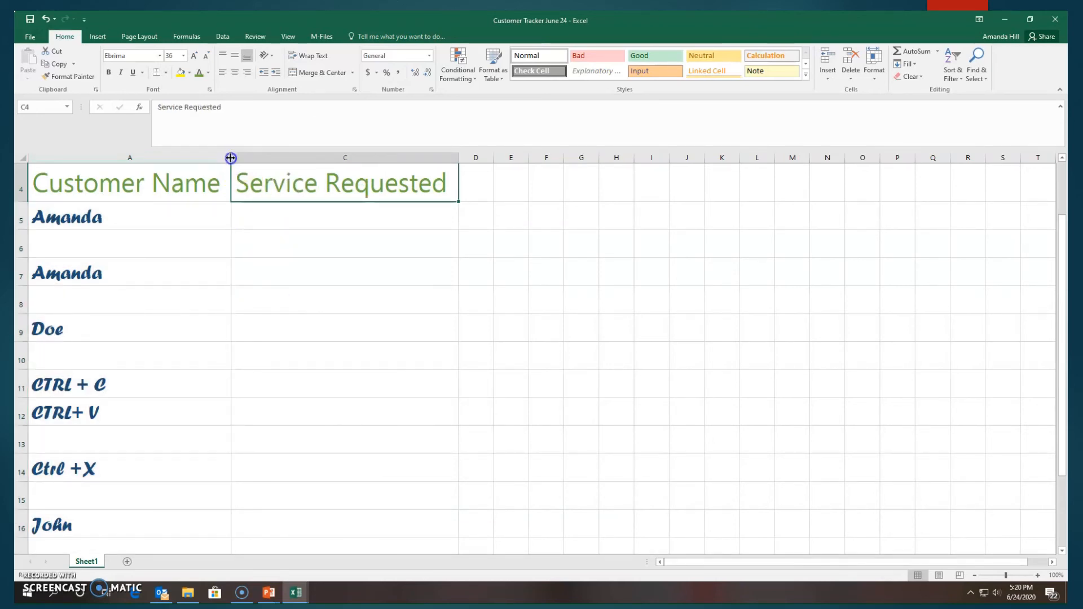
pyautogui.rightClick(231, 159)
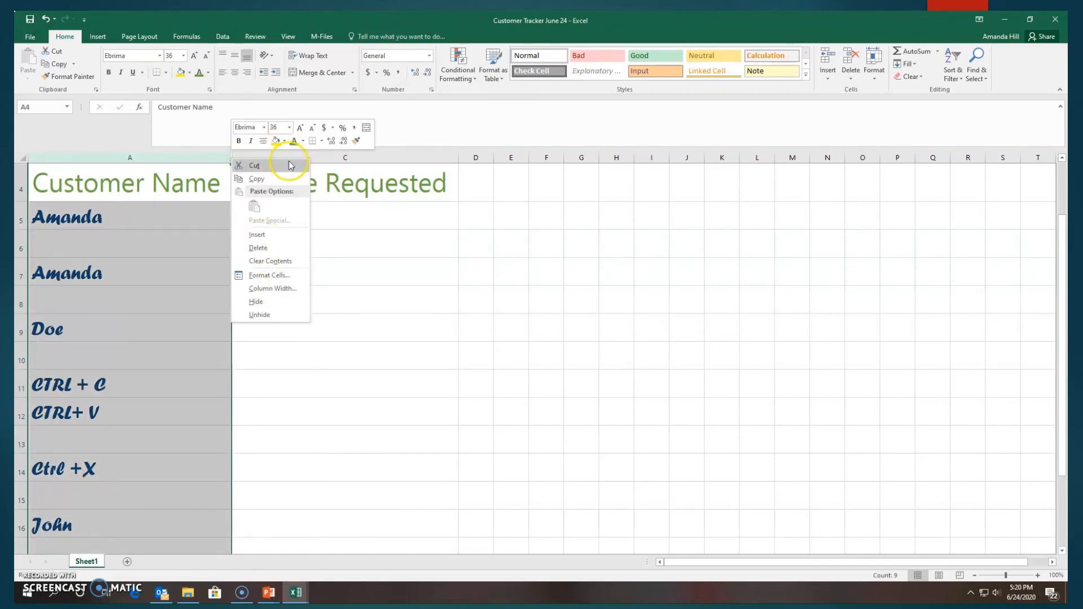
pyautogui.click(319, 158)
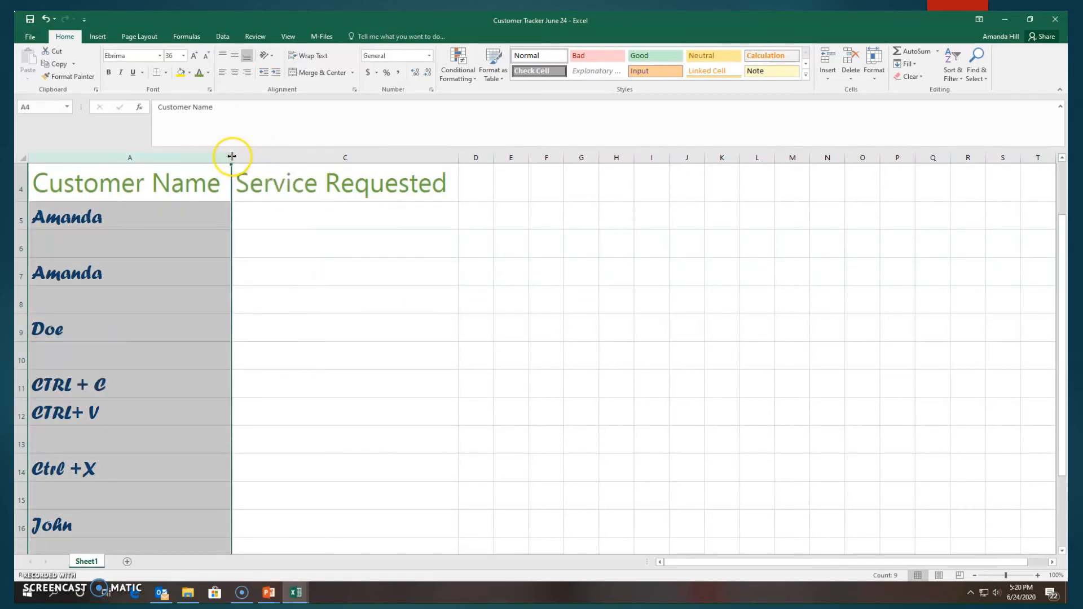
# Unhide the Customer # column (B) at the boundary between the A and C column headings.
pyautogui.rightClick(231, 157)
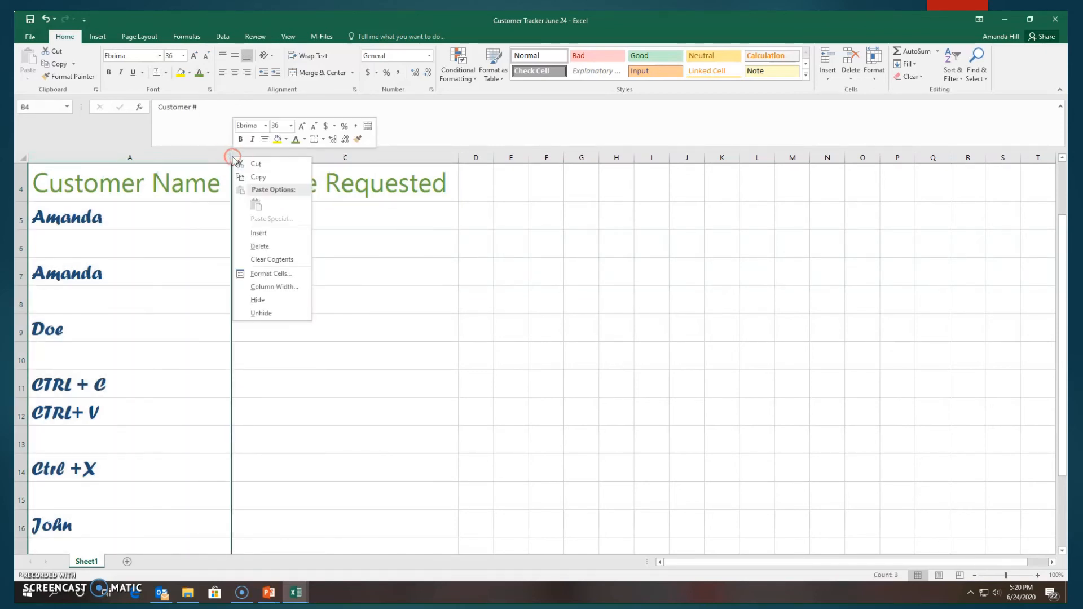
pyautogui.click(263, 313)
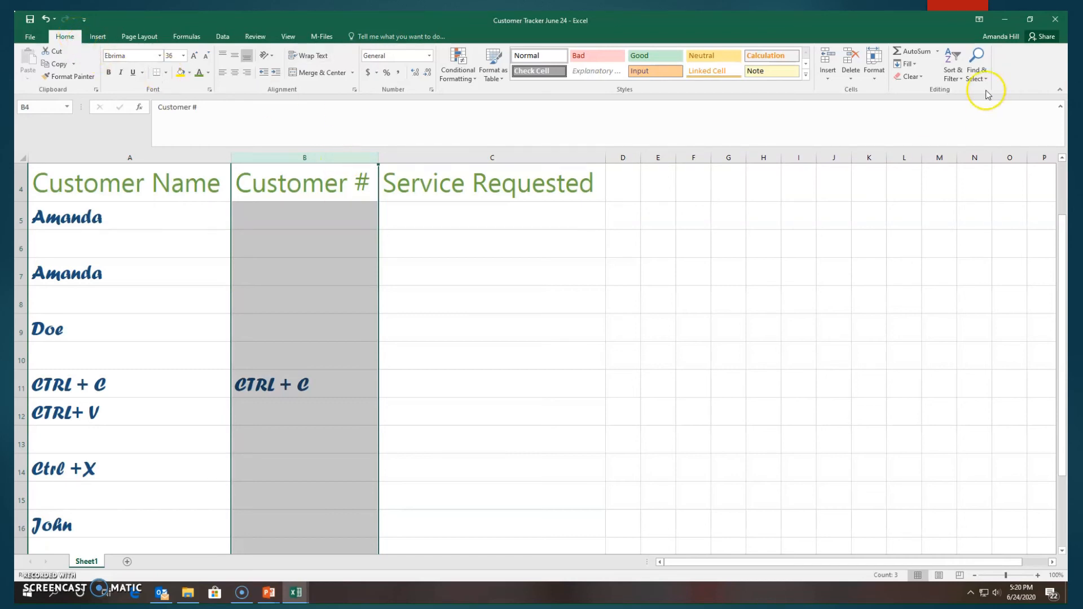
# Hide the selected Customer # column using the Hide Columns command.
pyautogui.click(876, 72)
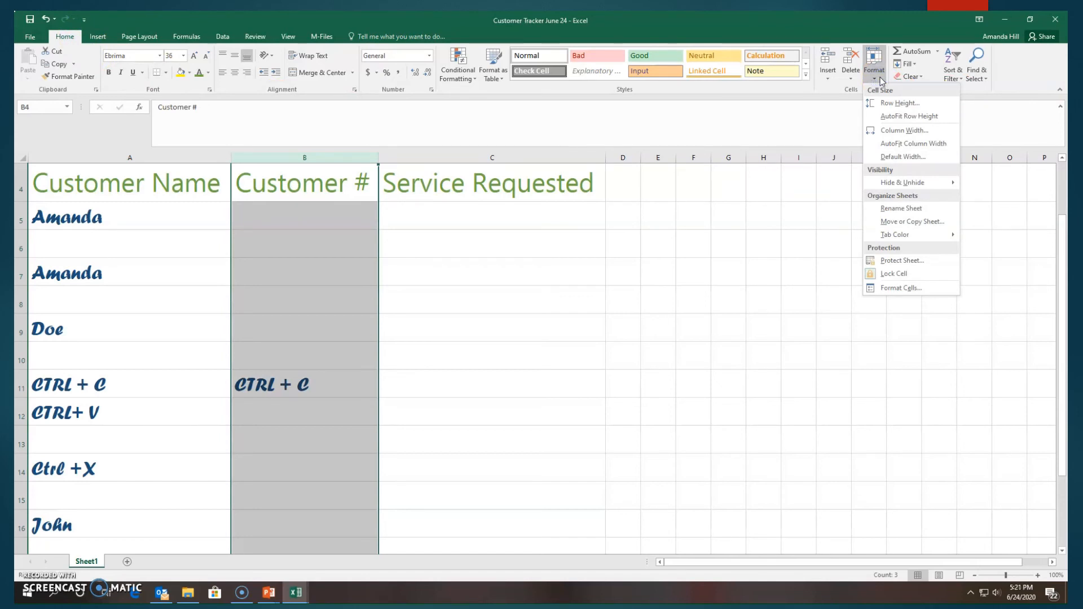
pyautogui.click(912, 188)
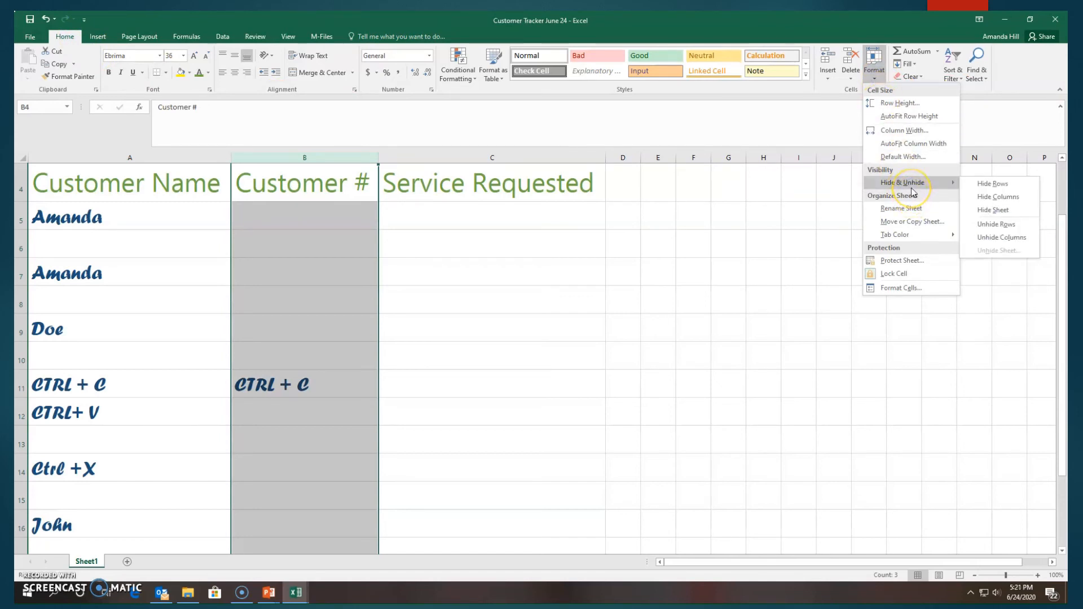
pyautogui.click(1010, 197)
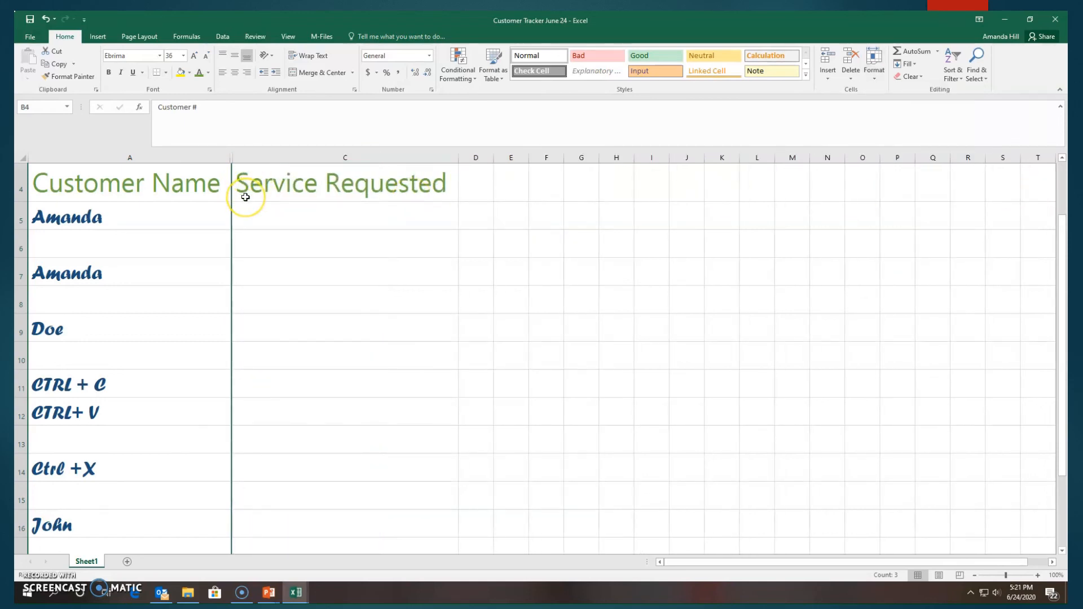
# Hide row 9 of the worksheet using the Hide Rows command.
pyautogui.click(22, 328)
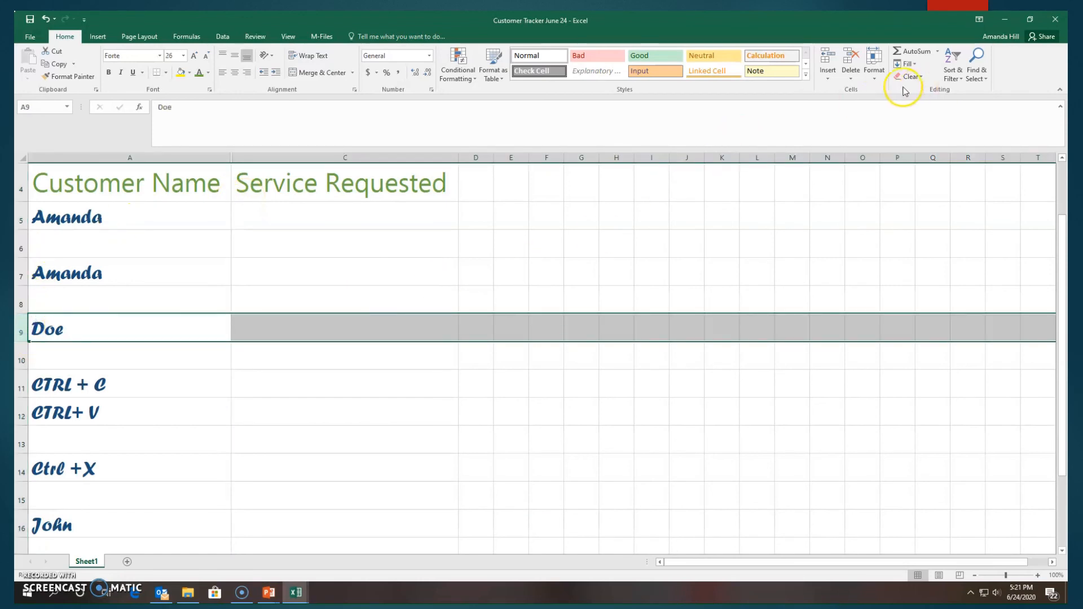
pyautogui.click(875, 68)
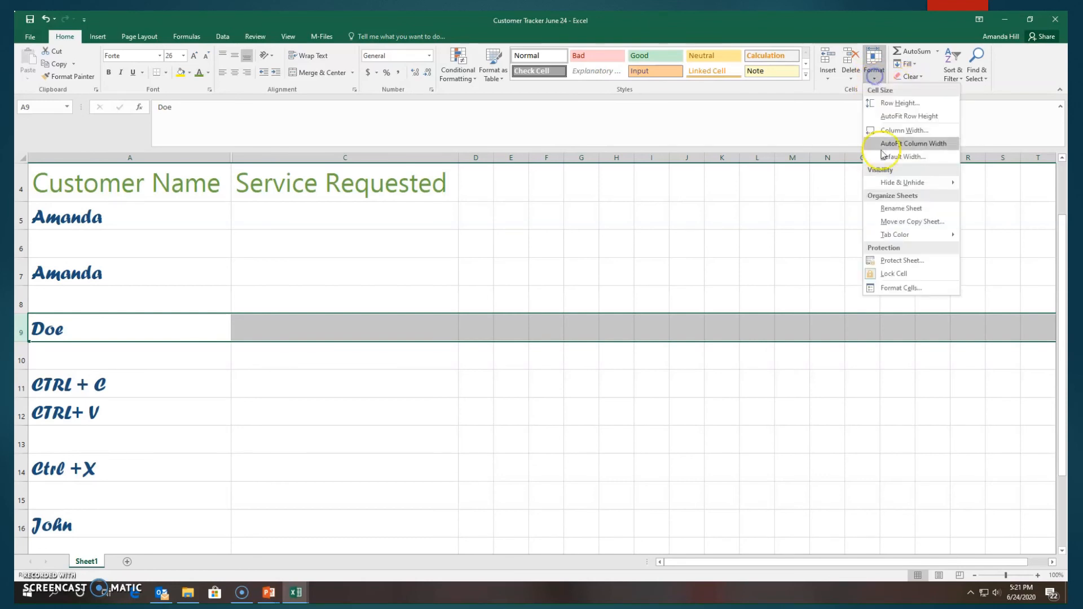
pyautogui.moveTo(917, 182)
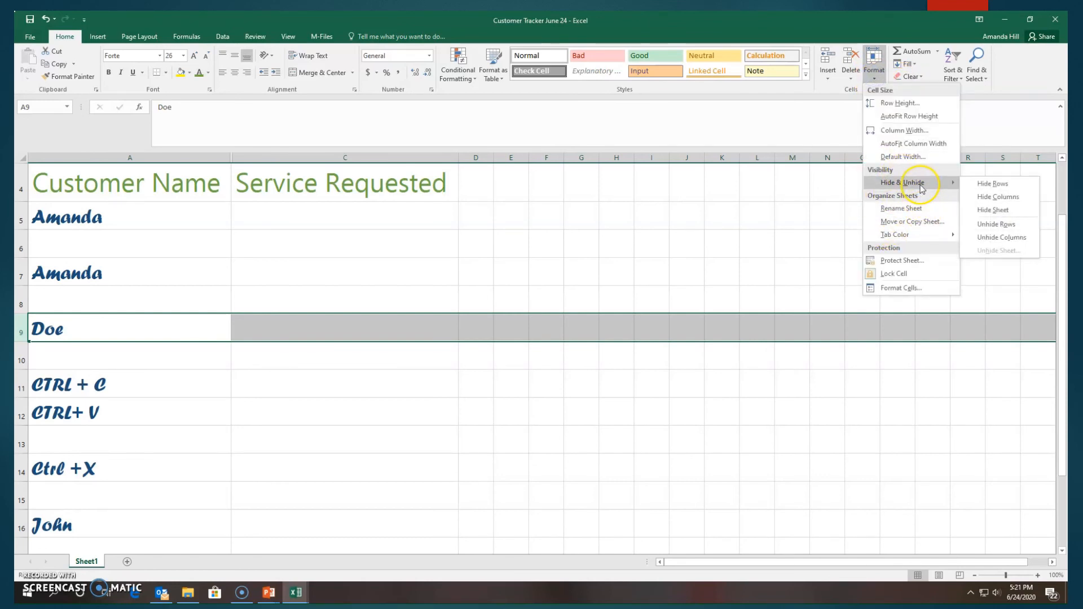
pyautogui.click(996, 188)
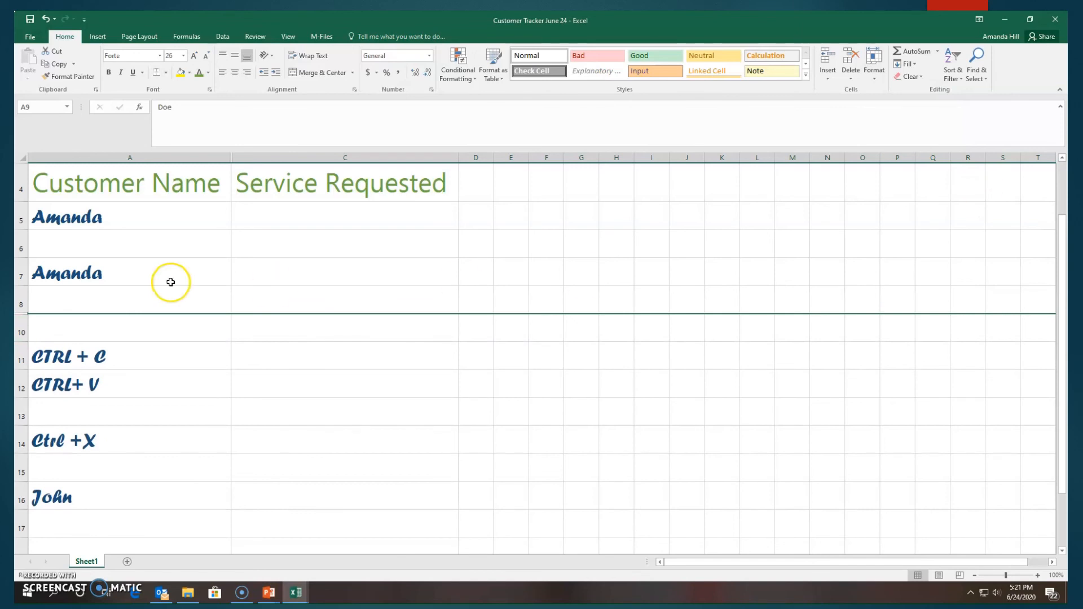
# Restore hidden row 9 and the hidden Customer # column (B) from their heading boundaries.
pyautogui.doubleClick(22, 314)
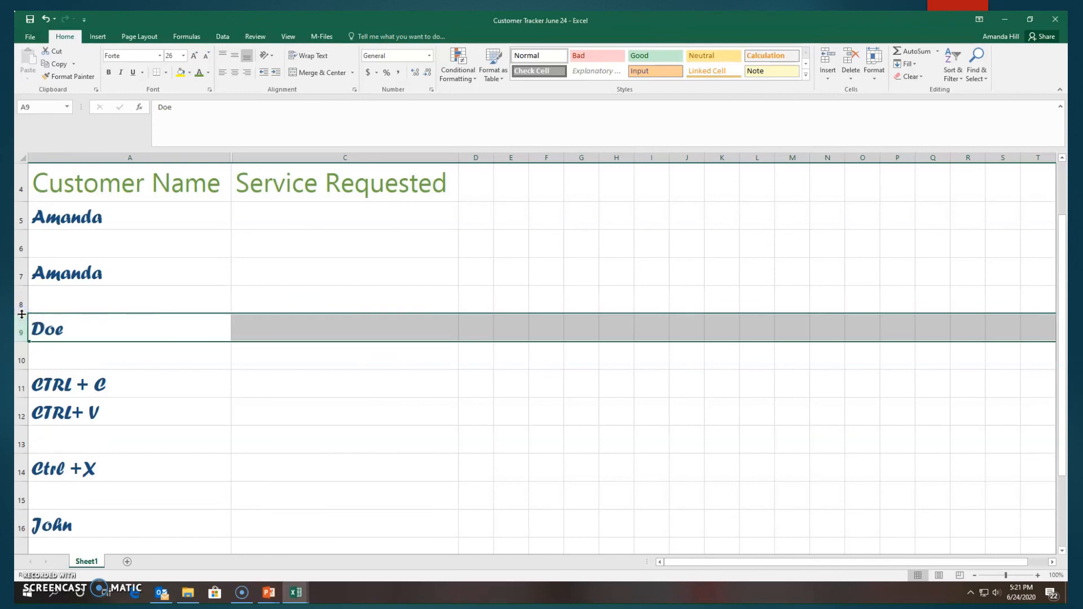
pyautogui.doubleClick(232, 158)
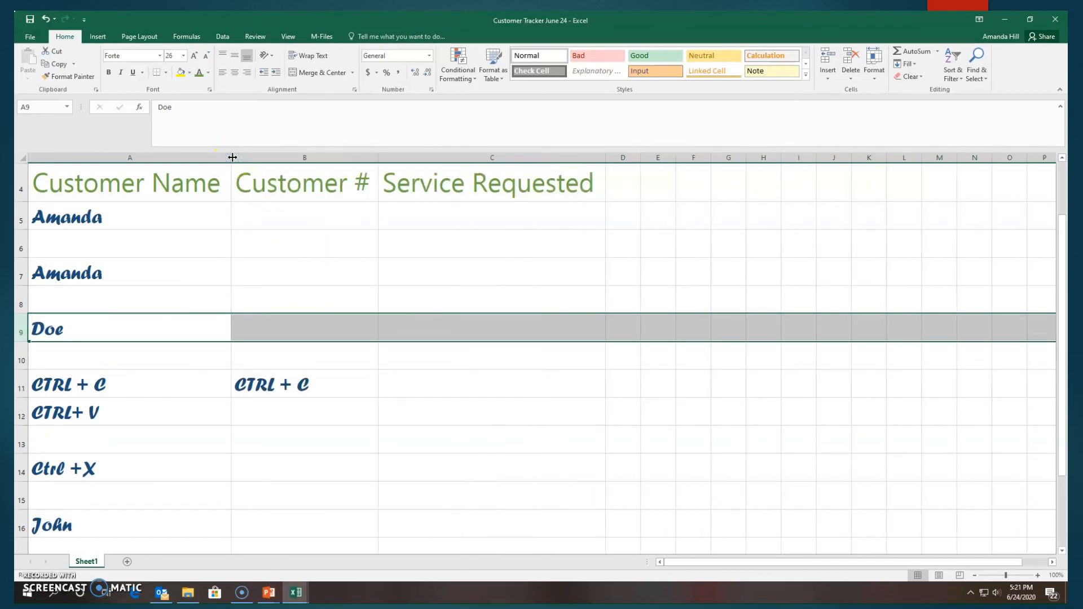